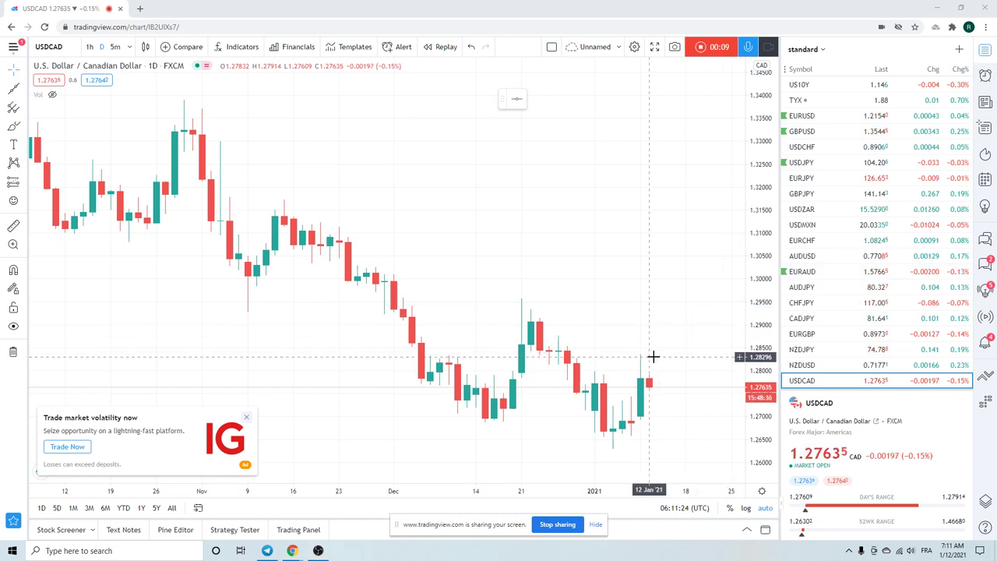
Step: Zoom out the USDCAD daily chart to show price history back to September
scroll(693, 272, down, 2)
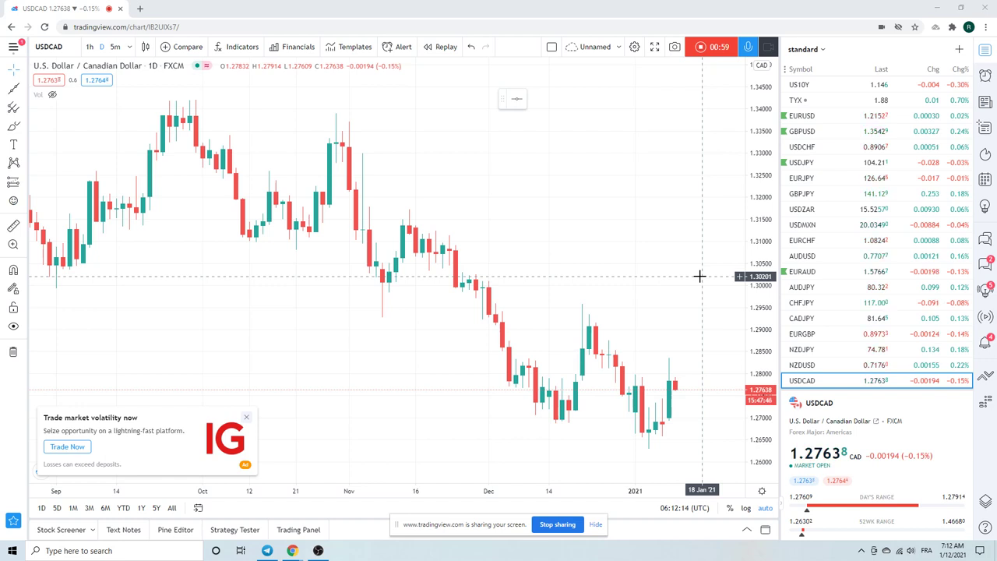
Step: Show the EURUSD daily chart, glancing at the US10Y yield chart in between
click(804, 118)
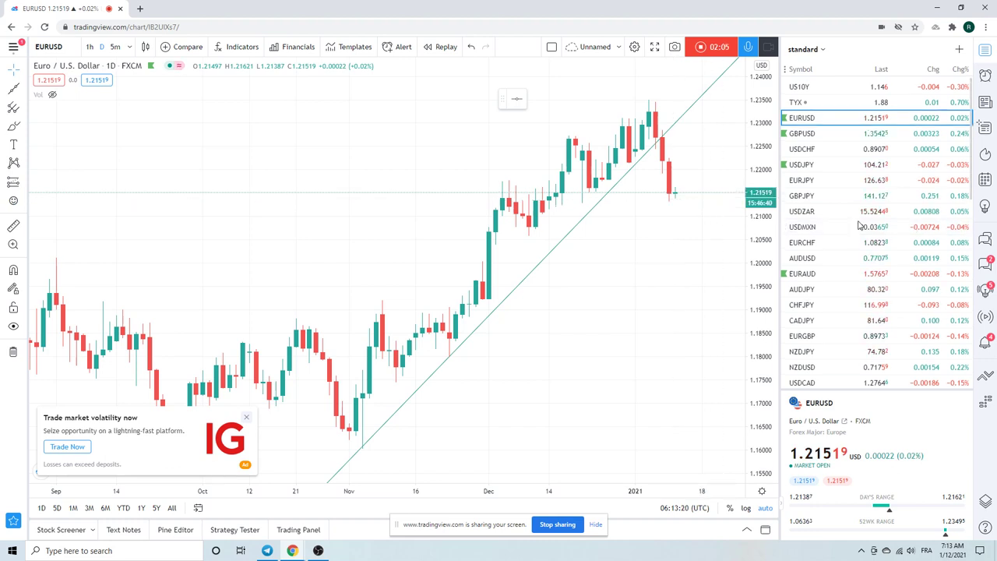
click(807, 90)
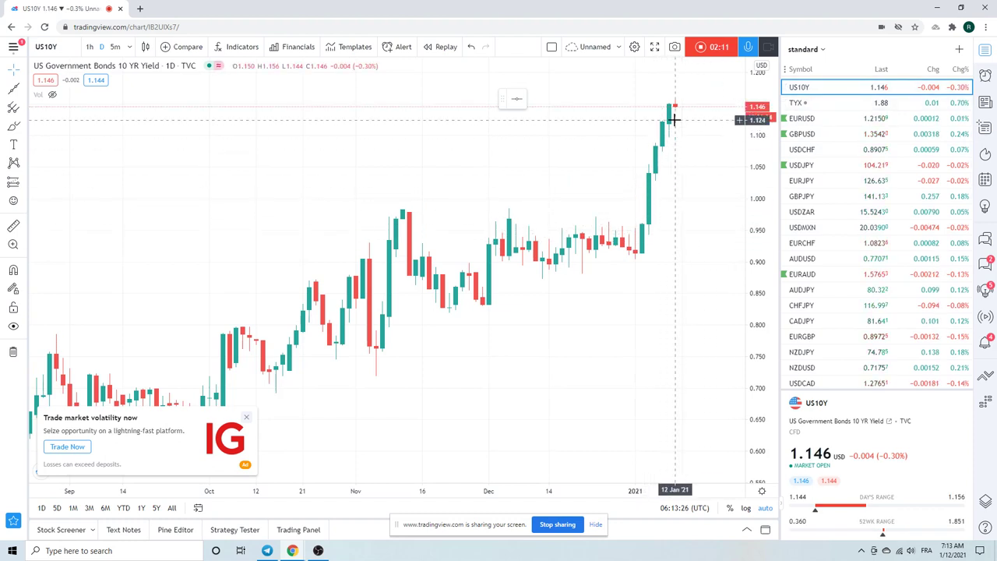
key(Down)
key(Down)
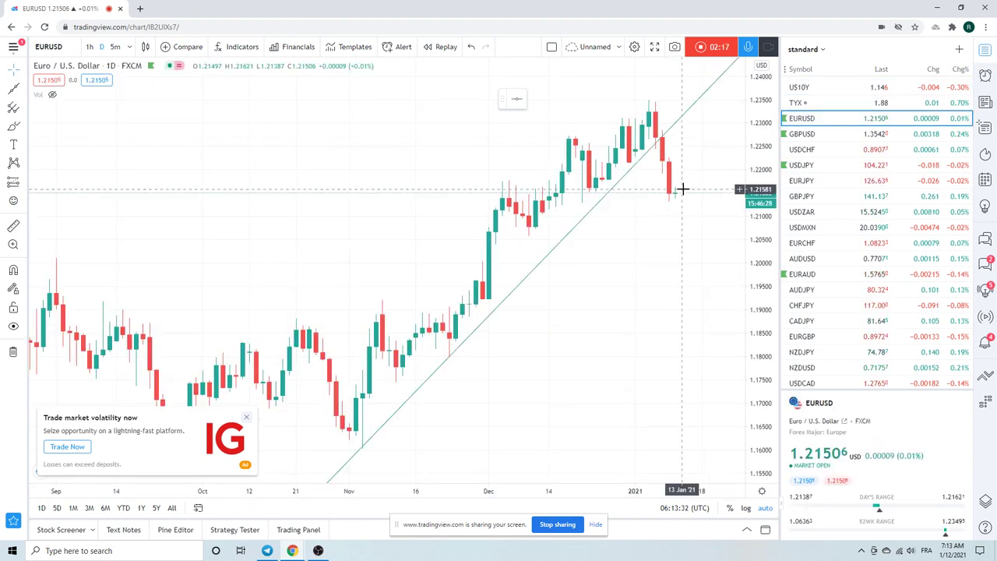
Step: Review the GBPUSD chart, then load the USDCHF daily chart
click(803, 132)
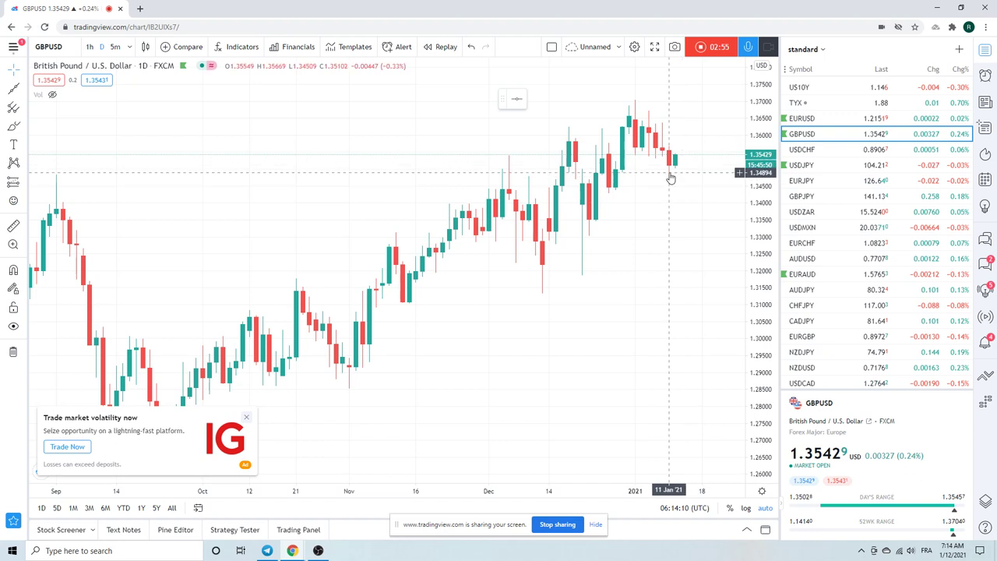
click(810, 153)
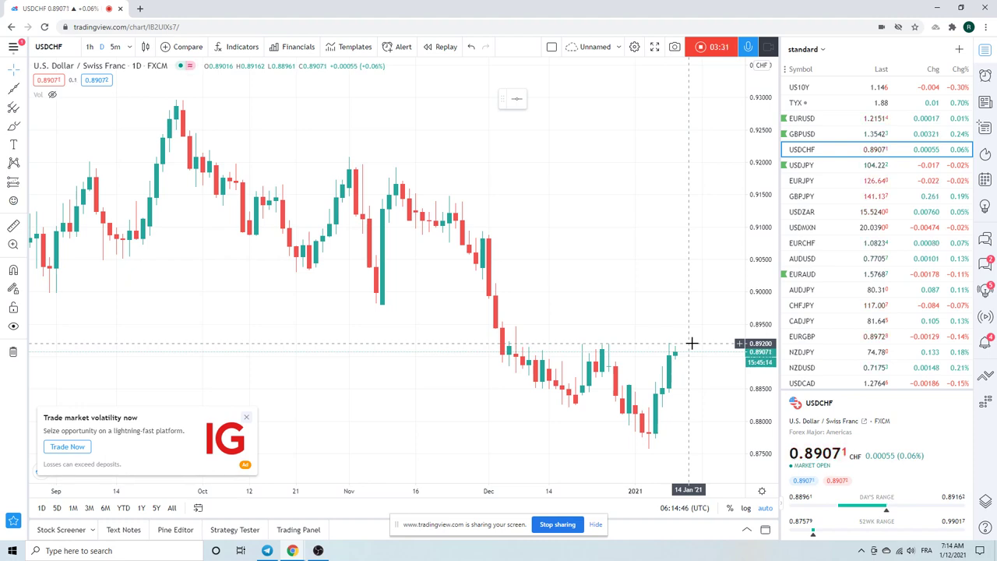
Step: On USDJPY, draw an extended trendline from the March 2020 high through the late-July 2020 high
click(807, 167)
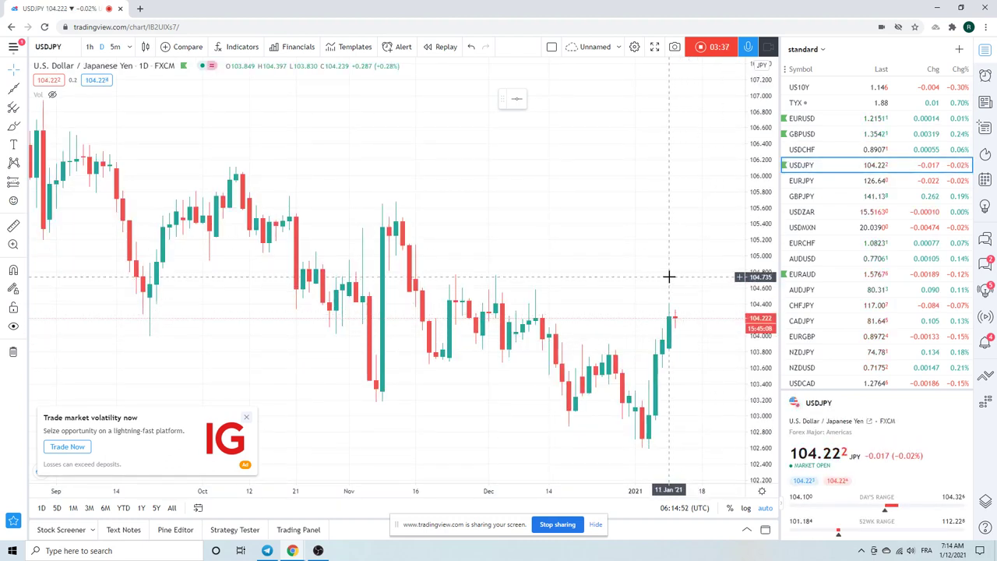
scroll(647, 276, down, 5)
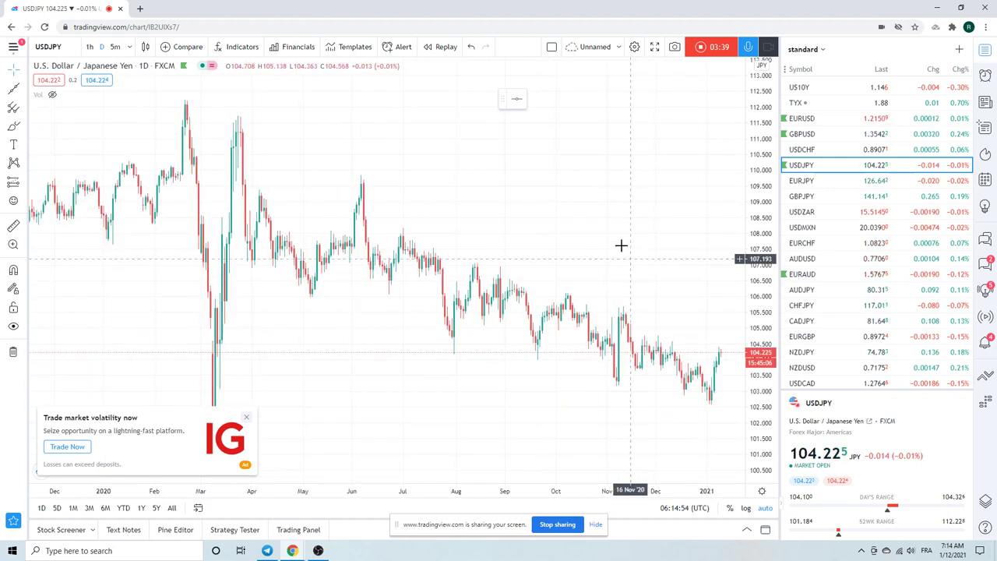
click(24, 89)
click(98, 296)
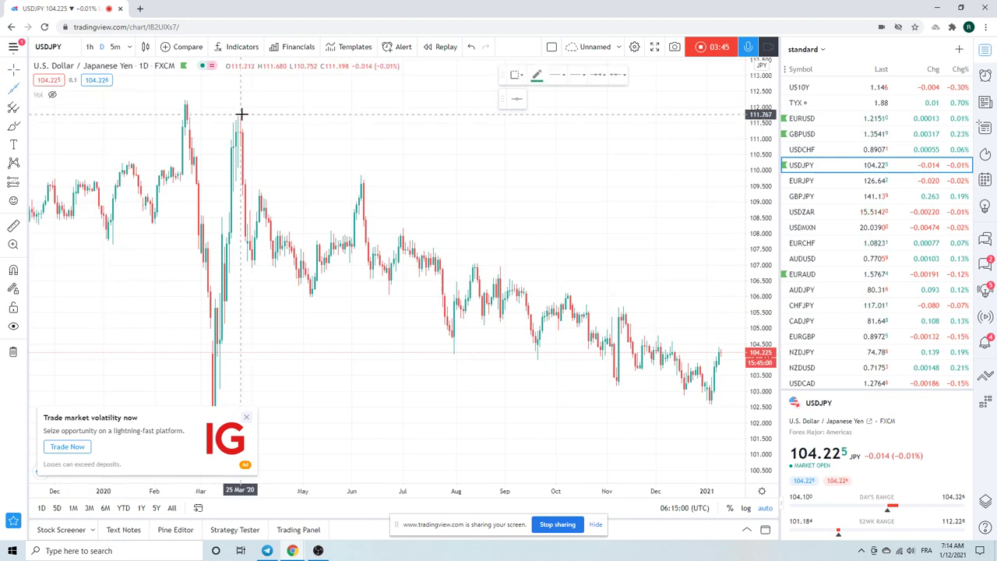
click(241, 115)
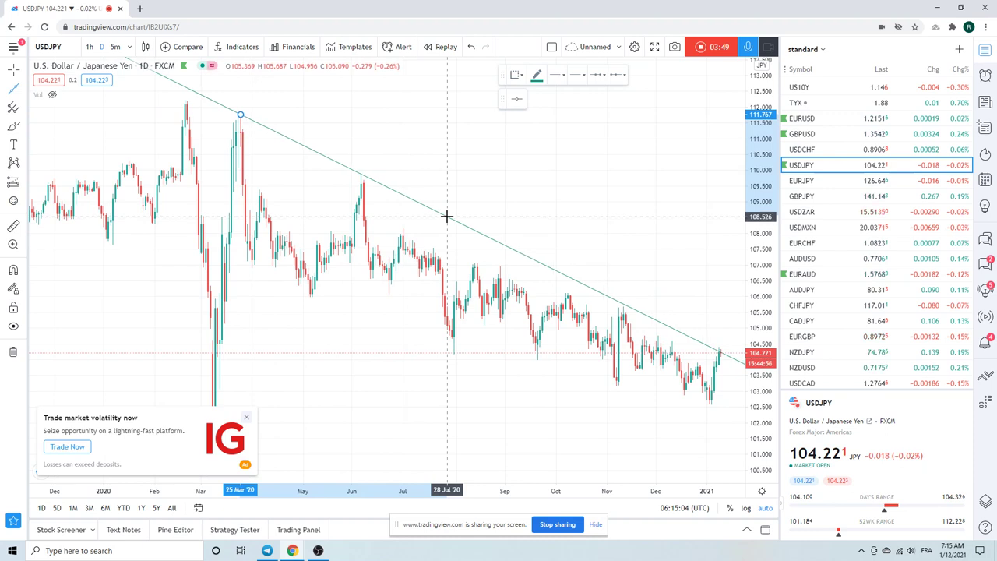
click(446, 216)
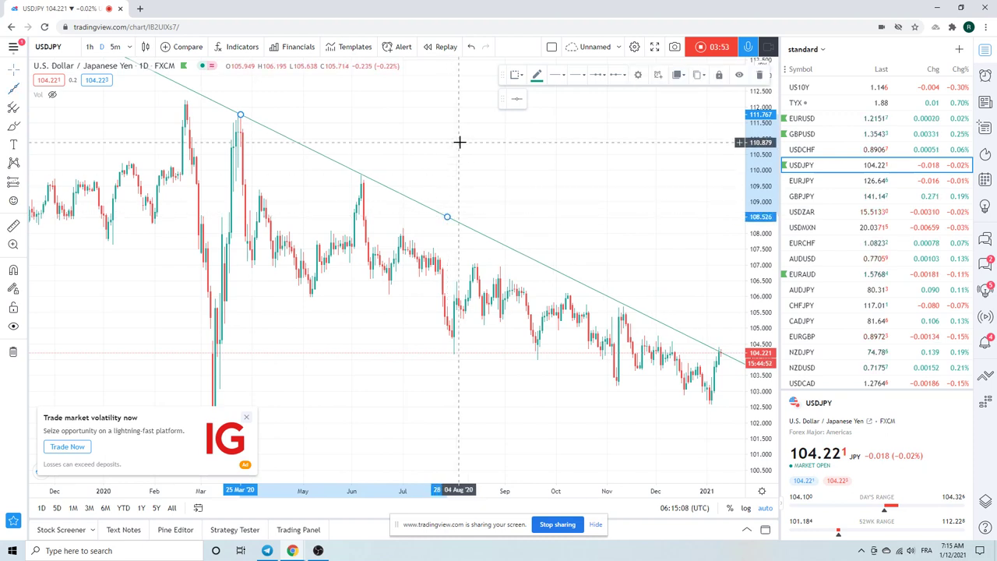
scroll(459, 142, down, 3)
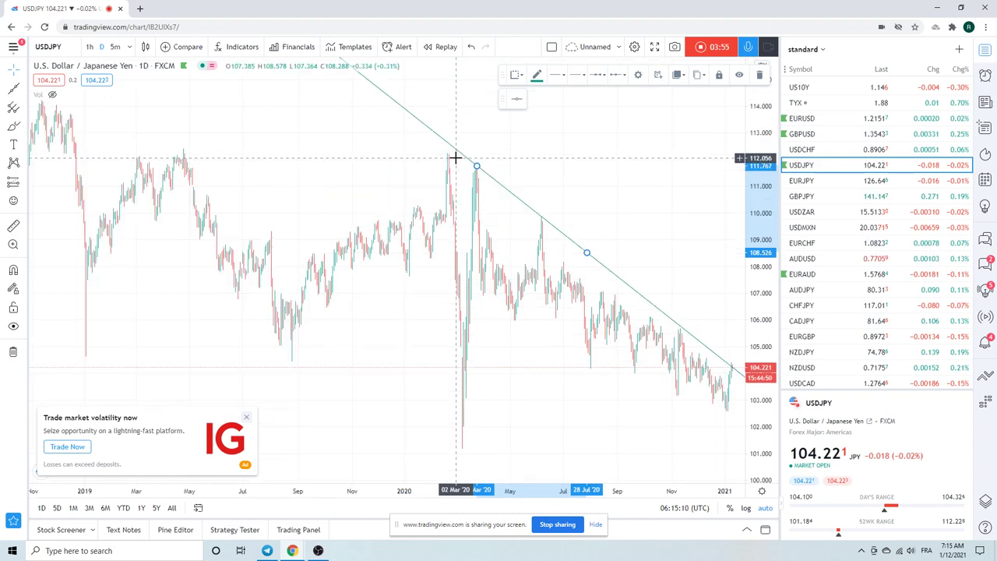
scroll(455, 157, up, 3)
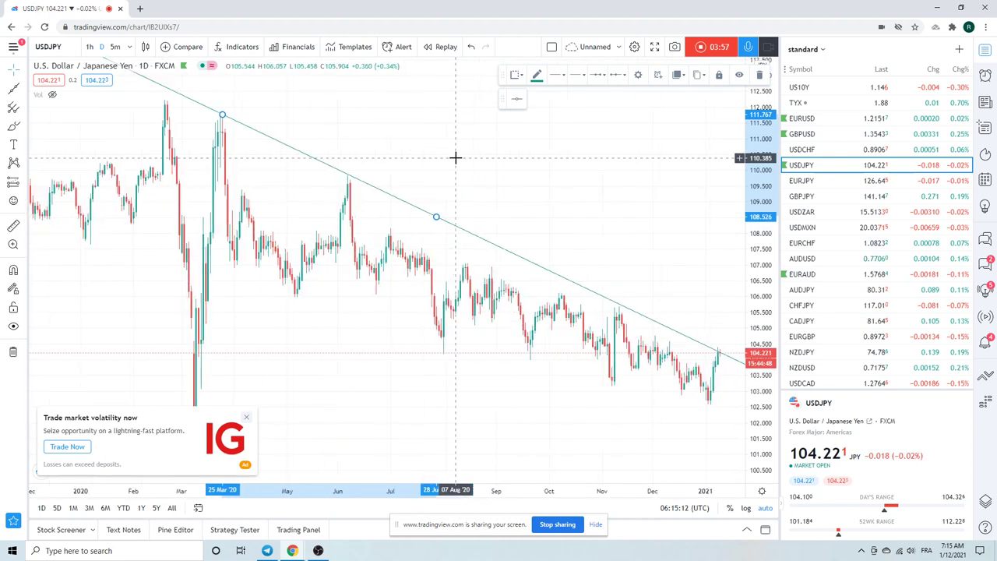
scroll(687, 387, up, 2)
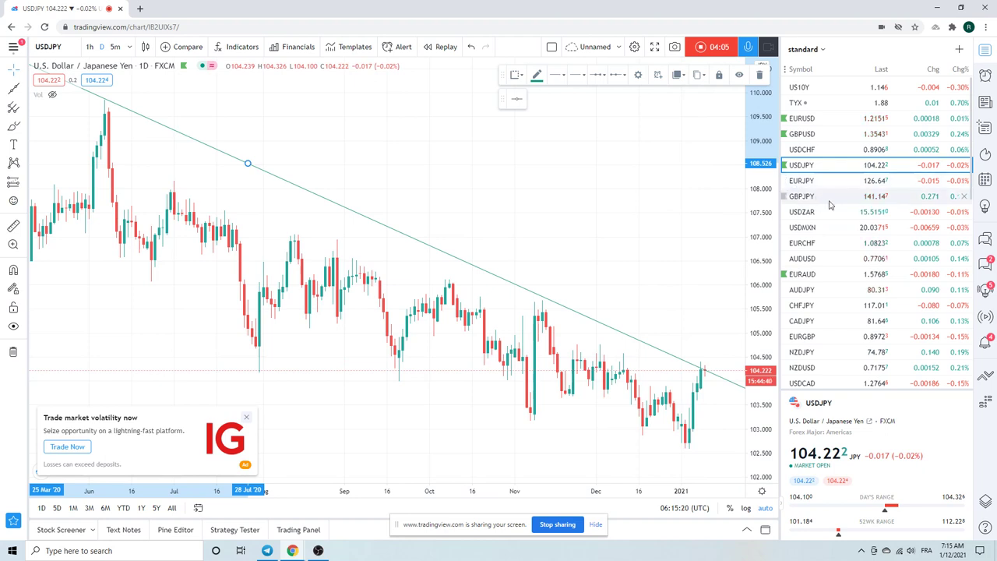
Step: Review the USDZAR chart, then load the USDMXN daily chart
click(797, 213)
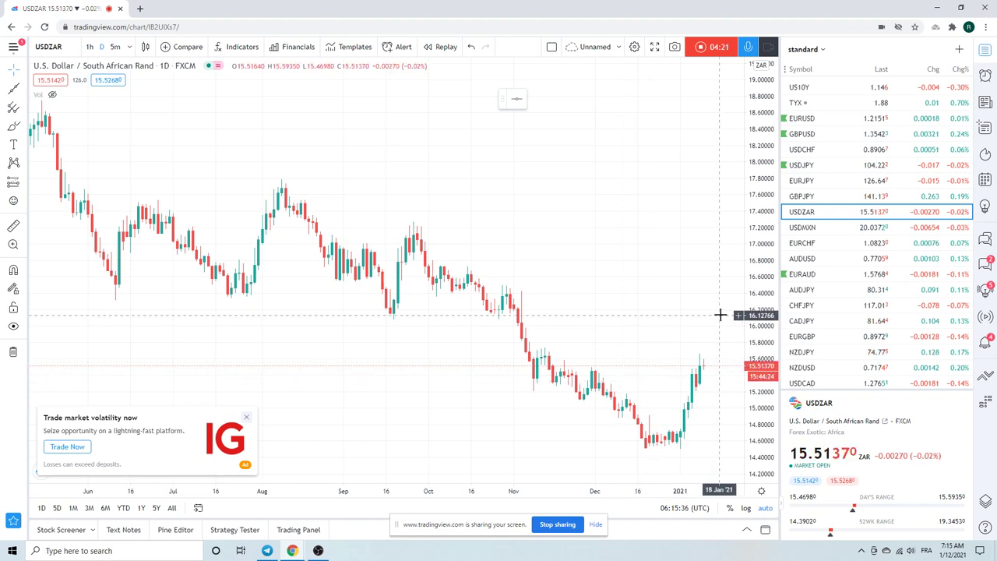
click(811, 228)
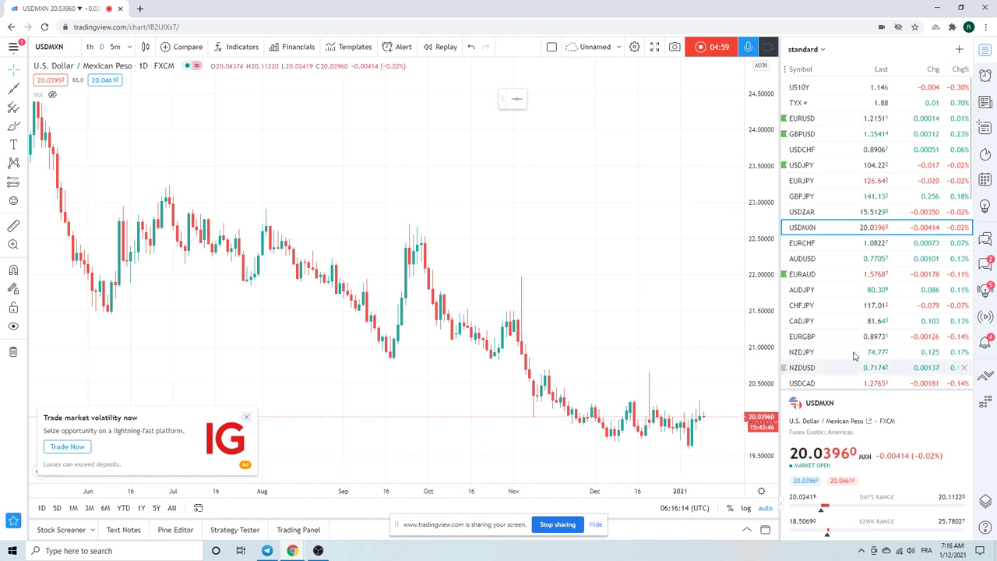
Step: Review the AUDUSD chart, then load the NZDUSD daily chart
click(802, 258)
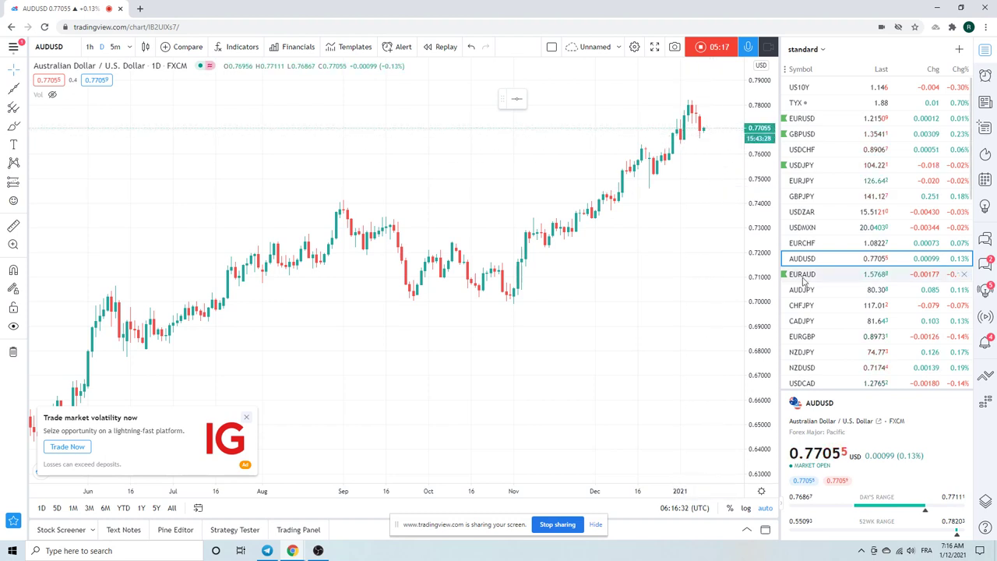
click(814, 368)
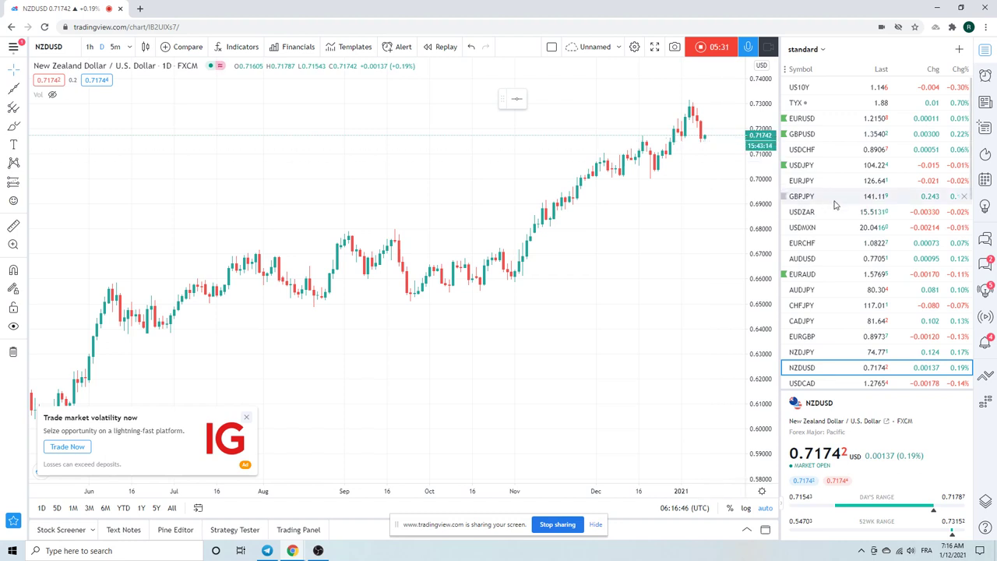
Step: Load the USDCAD daily chart from further down the watchlist
scroll(834, 203, down, 1)
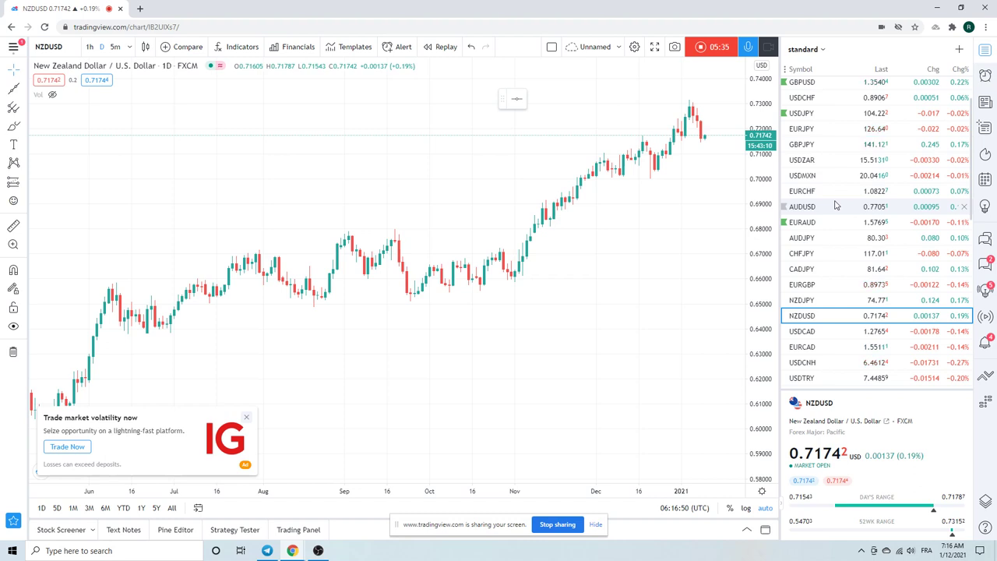
click(809, 336)
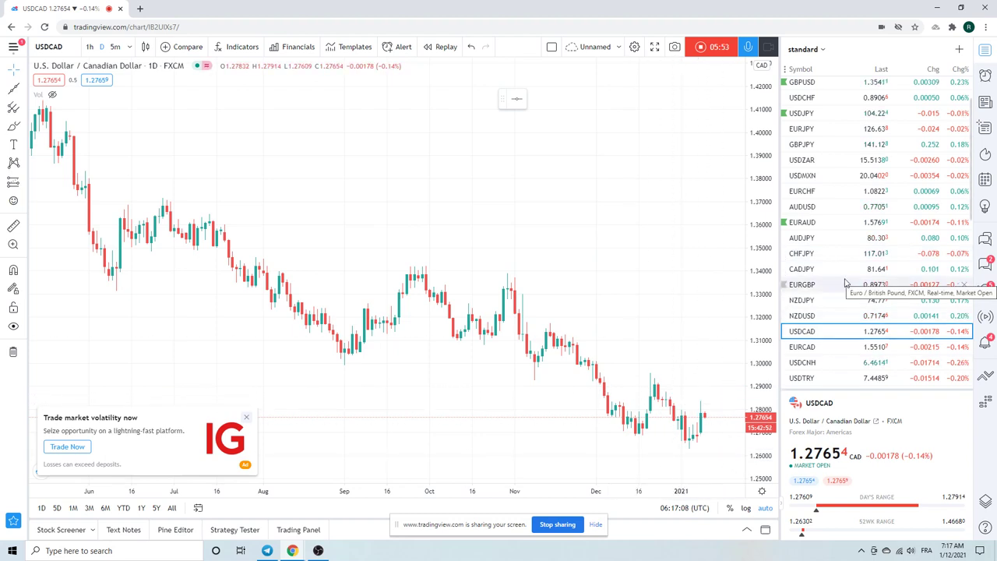
scroll(847, 283, down, 3)
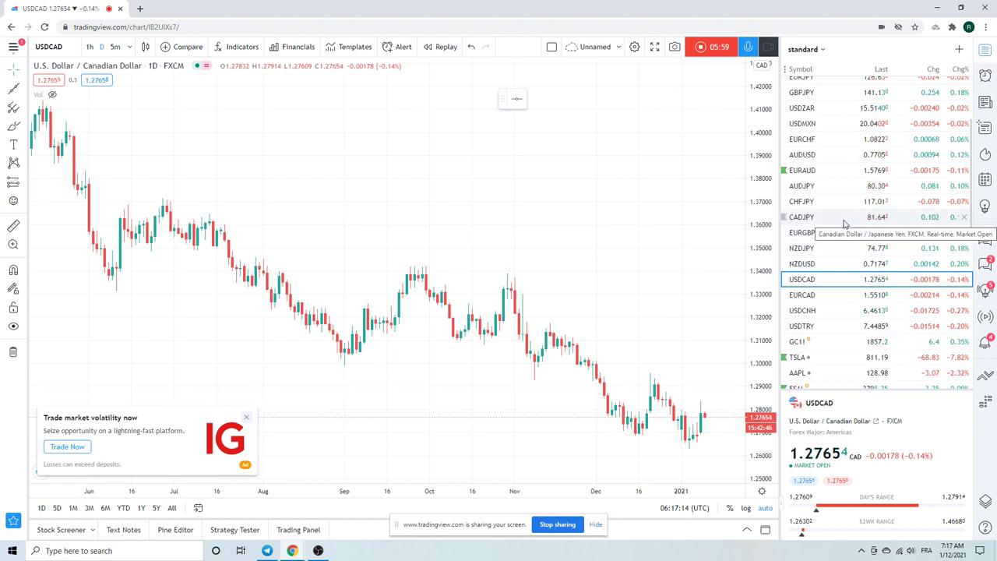
Step: Load the USDCNH daily chart and zoom in on candles since September
click(802, 315)
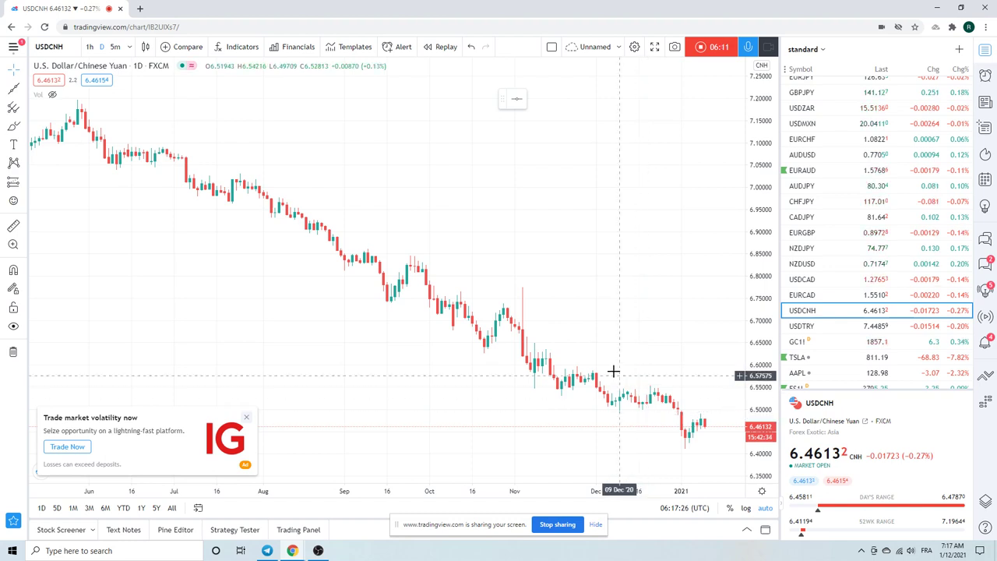
scroll(580, 386, up, 2)
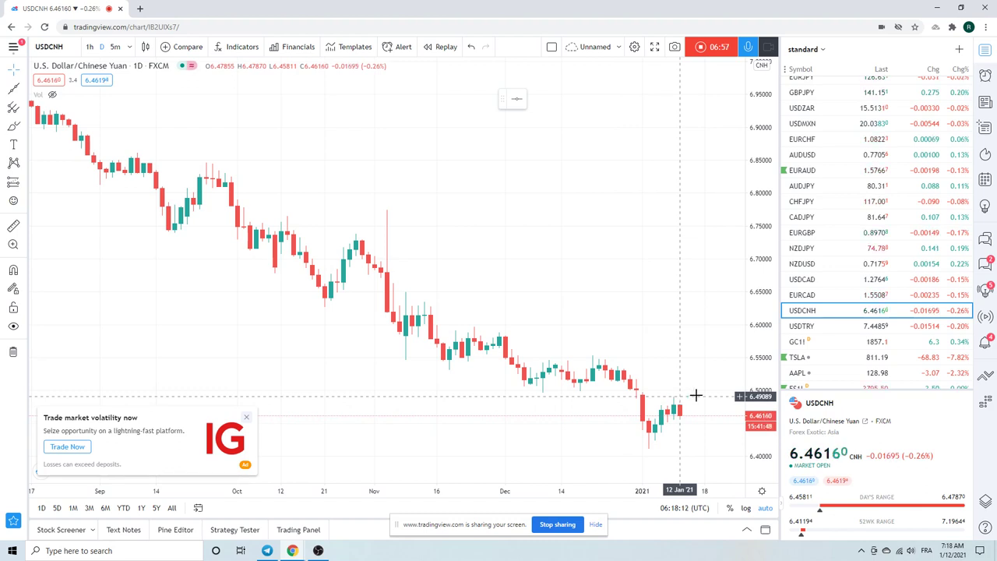
Step: Load the GC1! Gold Futures daily chart and zoom out to show history from June
click(802, 343)
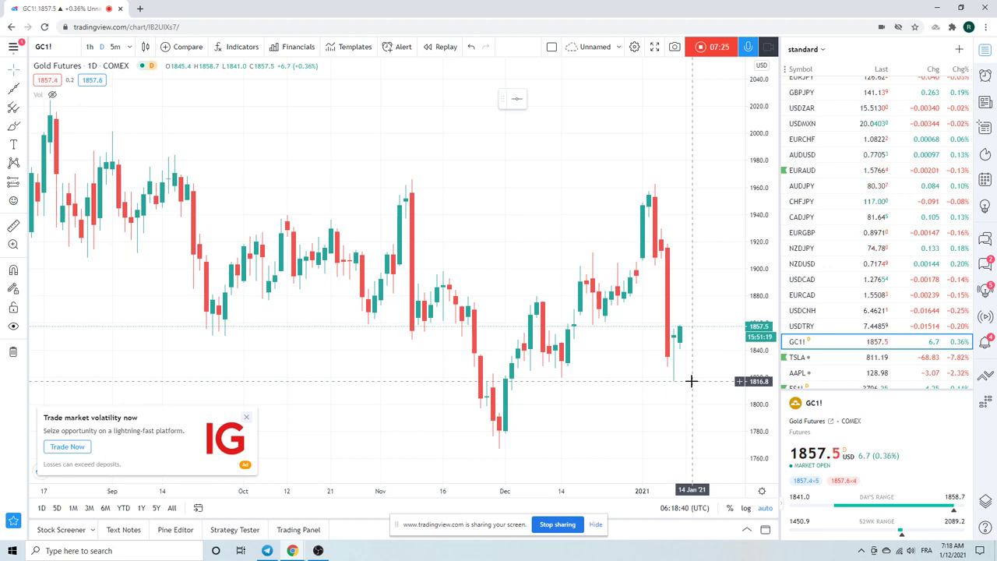
scroll(667, 292, down, 3)
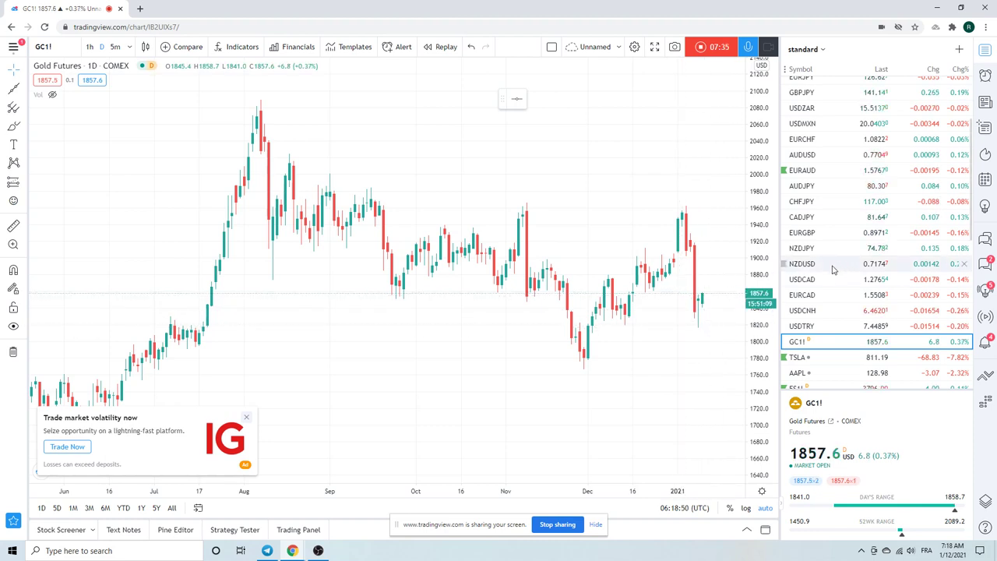
scroll(833, 269, down, 1)
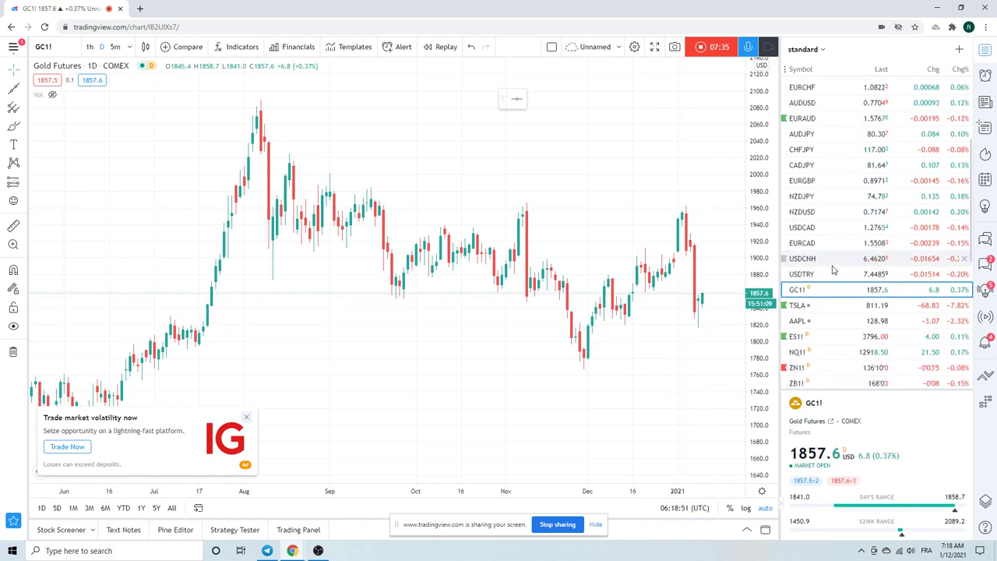
Step: Load the ES1! S&P 500 E-mini daily chart and zoom out back to March
click(806, 335)
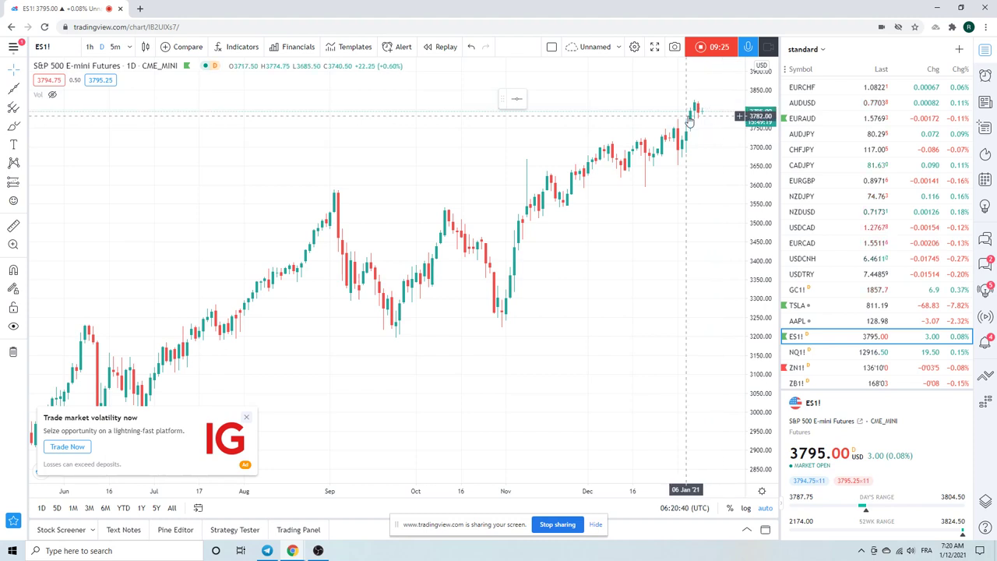
scroll(654, 138, down, 2)
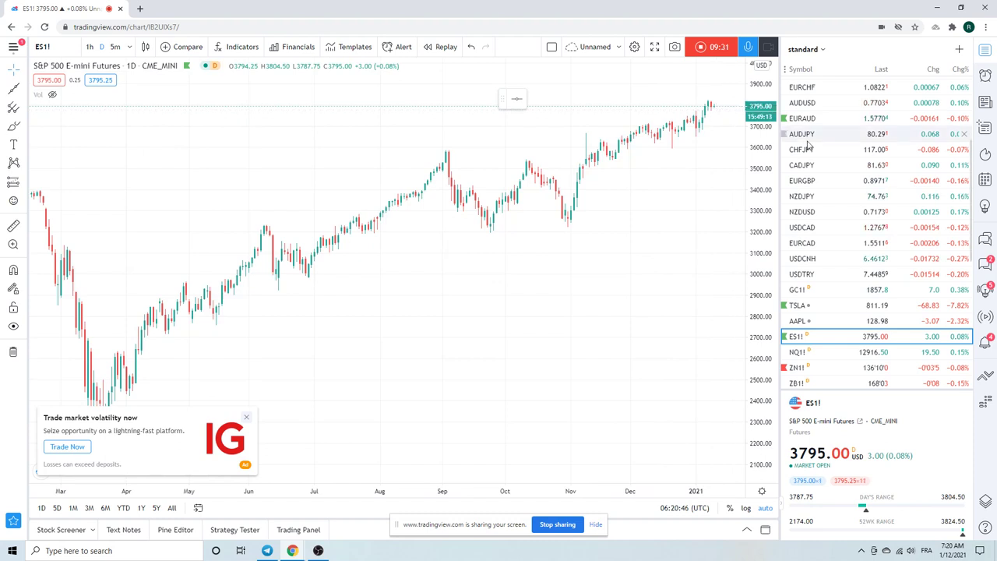
scroll(832, 168, down, 3)
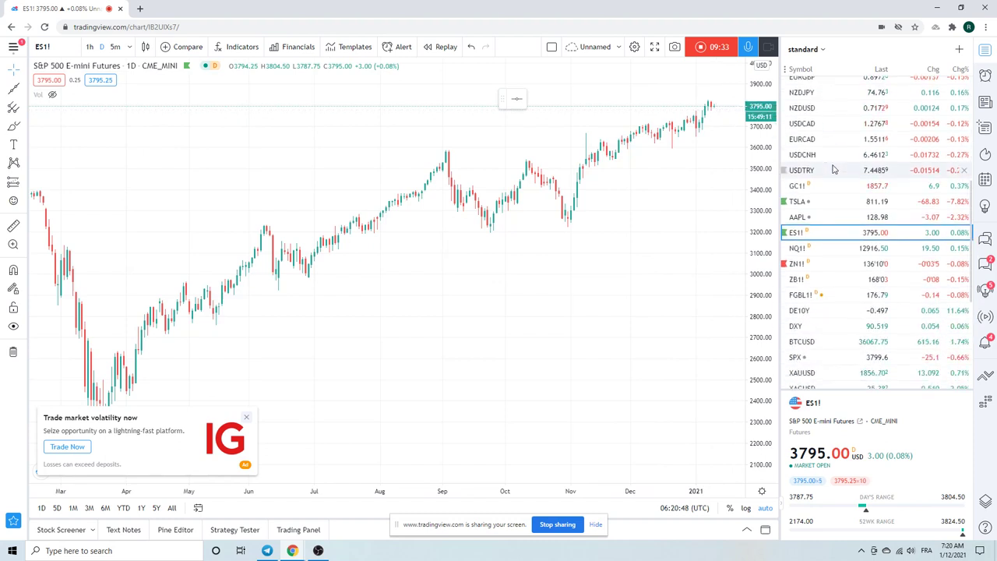
Step: Flip between the ZB1! T-Bond and ZN1! 10 Year T-Note charts, then load BTCUSD
click(816, 284)
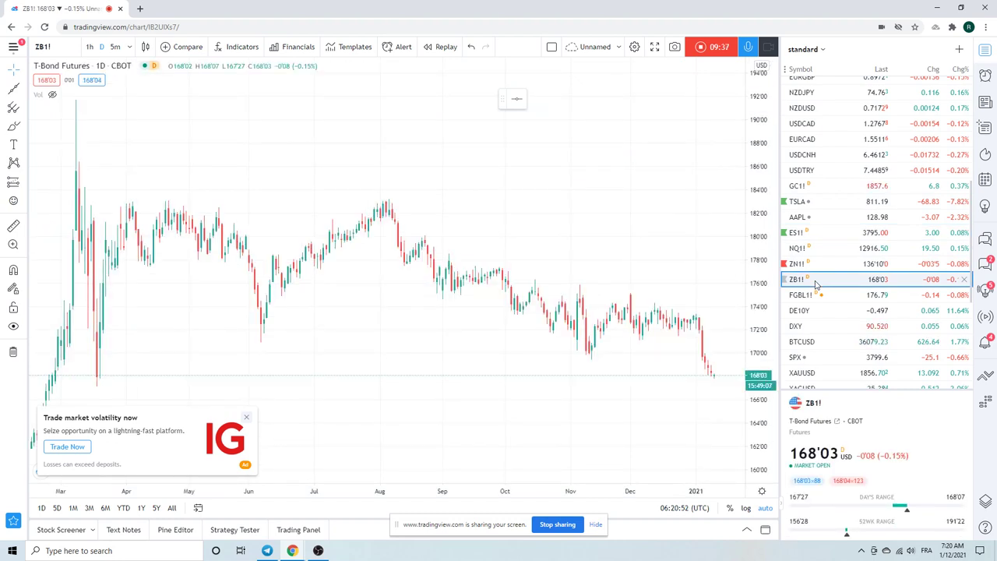
click(806, 268)
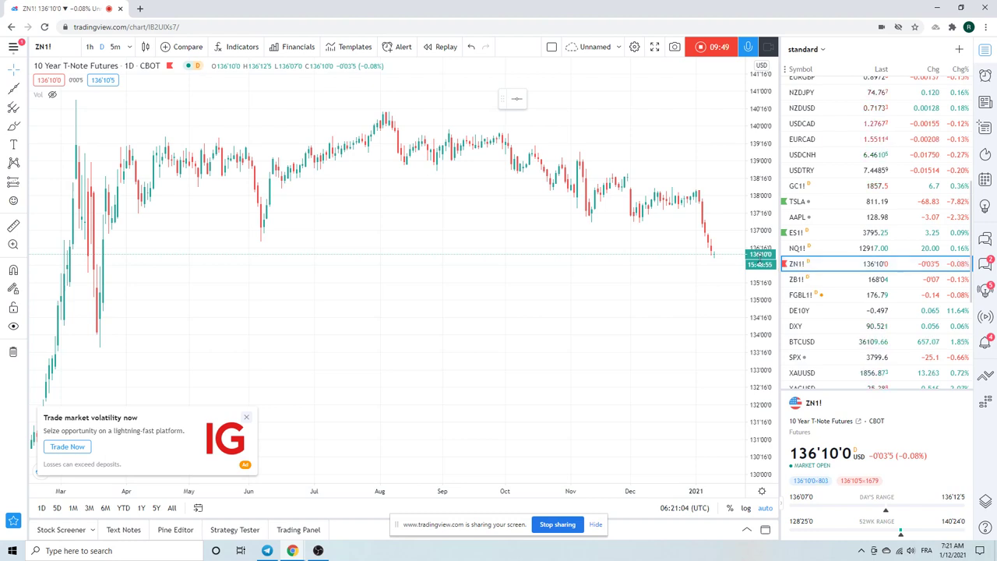
click(802, 280)
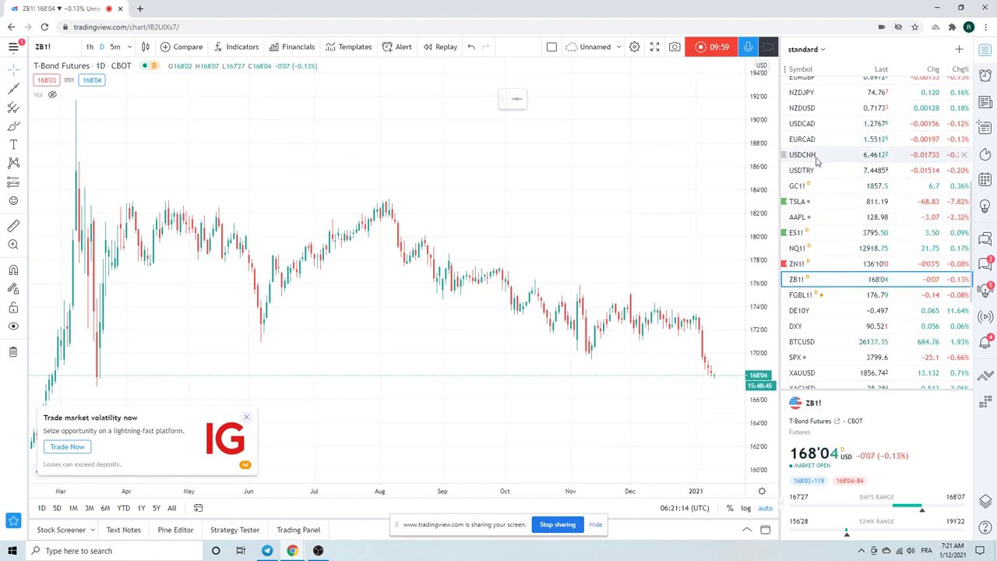
click(810, 341)
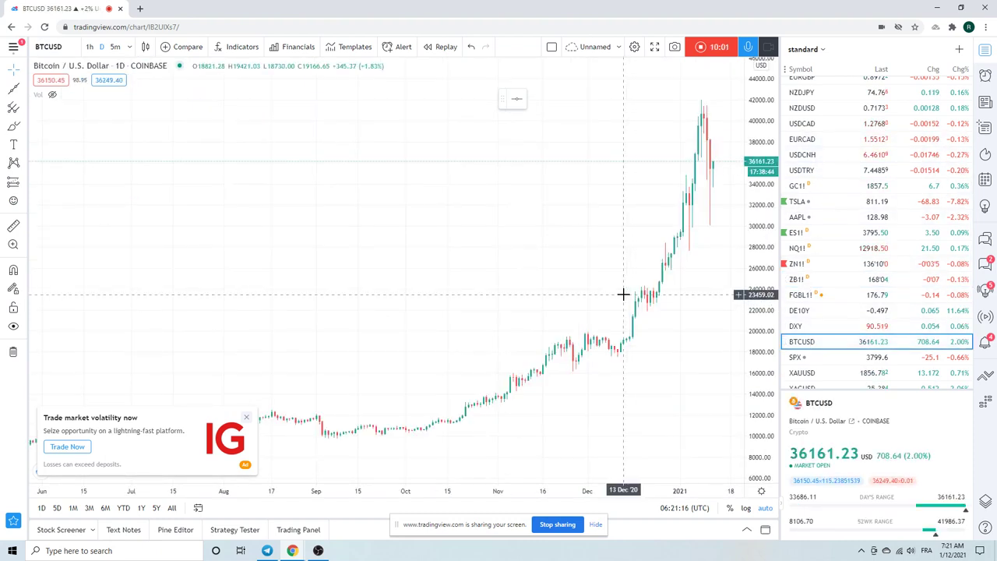
Step: Zoom in on Bitcoin's daily candles since November
scroll(623, 293, up, 5)
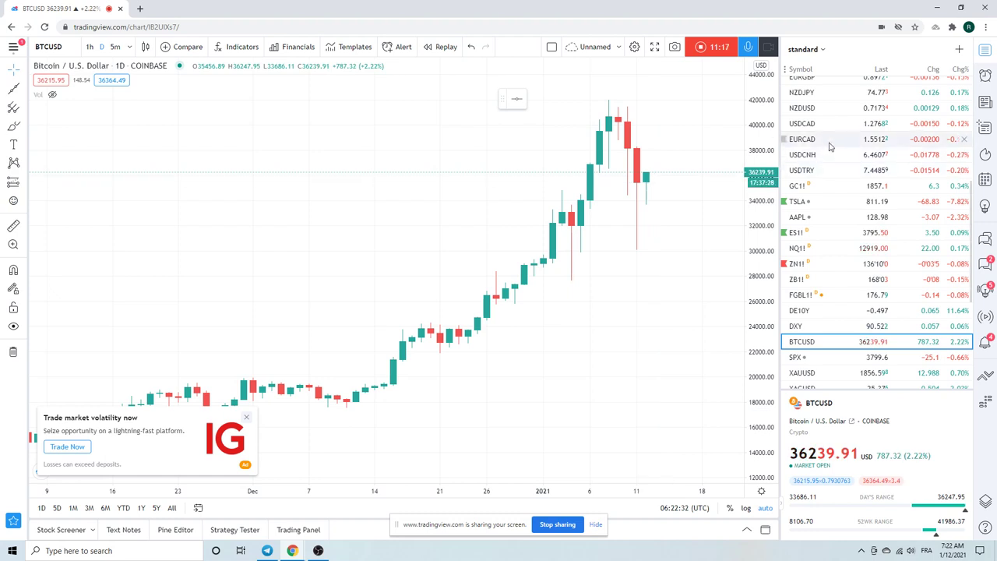
Step: Load the daily U.S. Dollar / Turkish Lira (USDTRY) chart
click(798, 171)
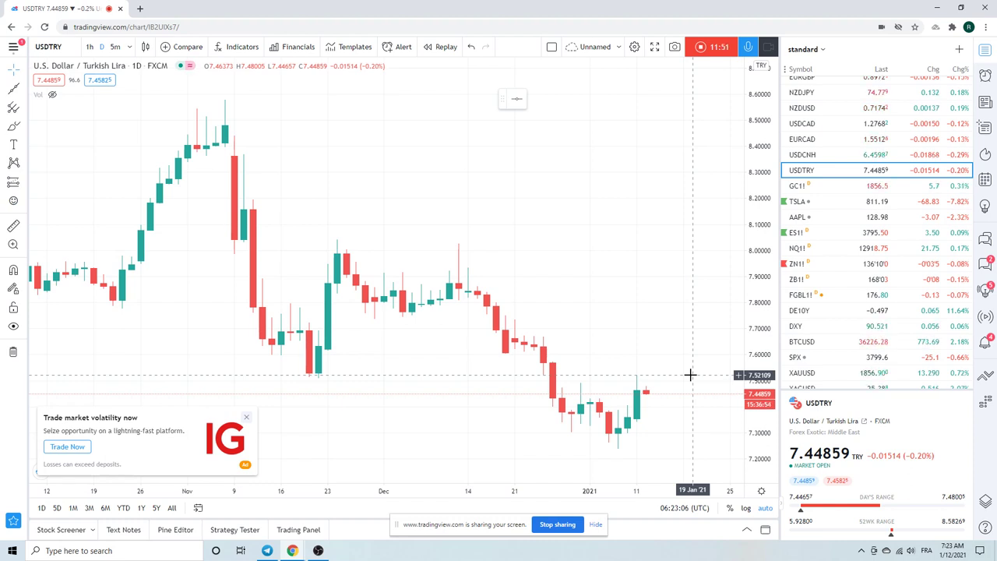
Step: Load the daily NYMEX Light Crude Oil Futures (CL1!) chart from the watchlist
scroll(829, 276, down, 3)
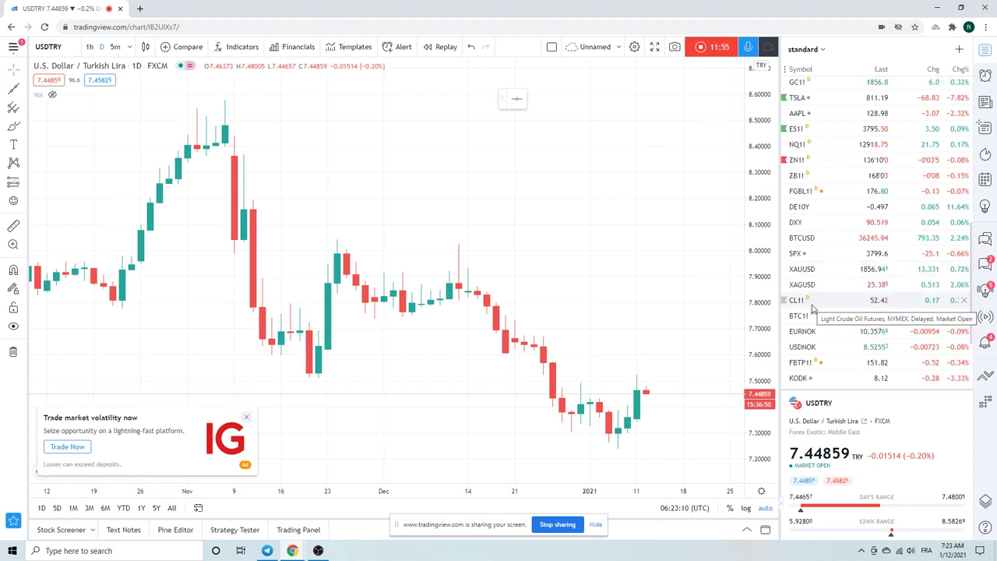
click(802, 301)
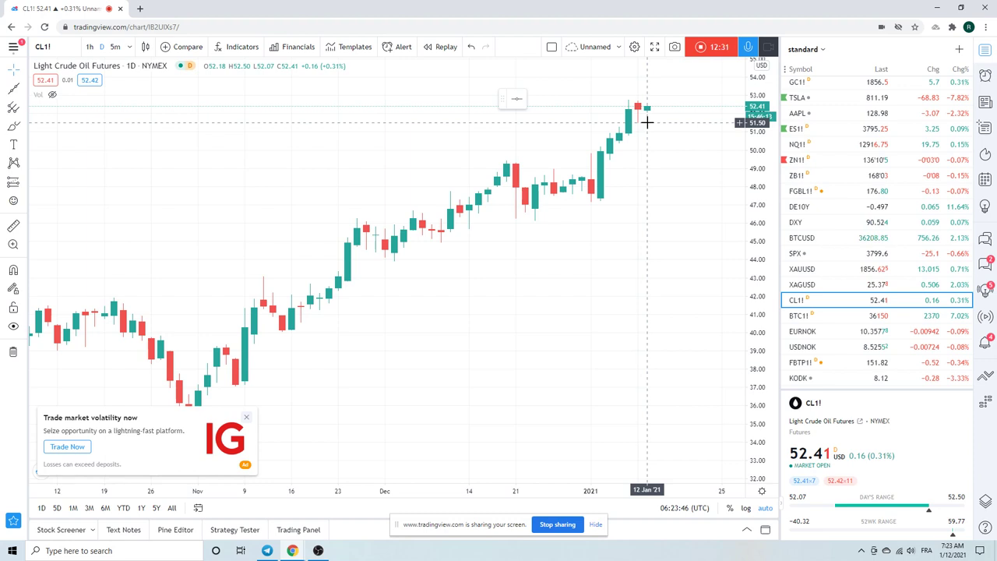
Step: Put crude oil on the 1h interval and zoom out to span January 5–12
click(90, 48)
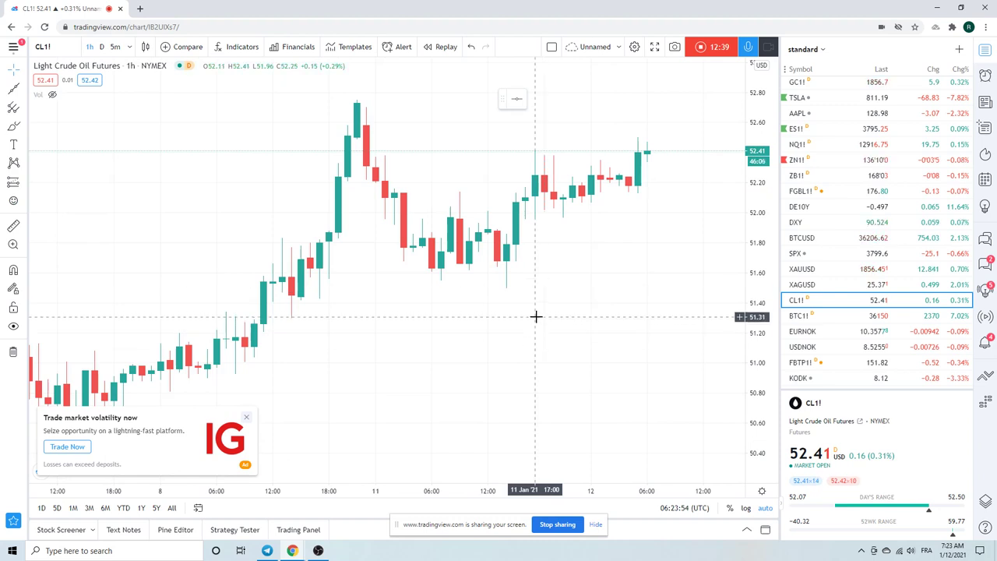
scroll(535, 316, down, 3)
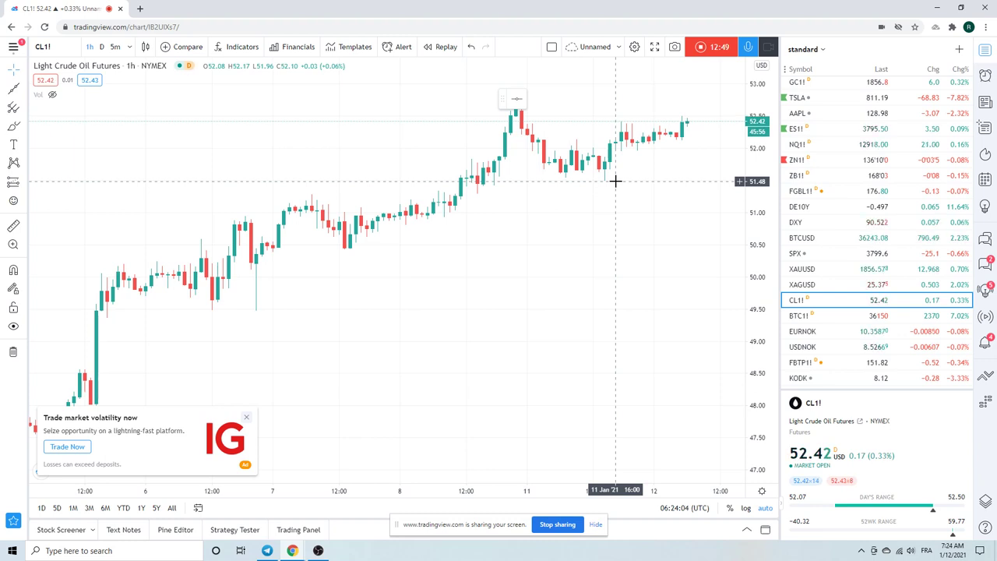
Step: Draw an Extended trendline from the 6 Jan low to the 10 Jan low
click(24, 88)
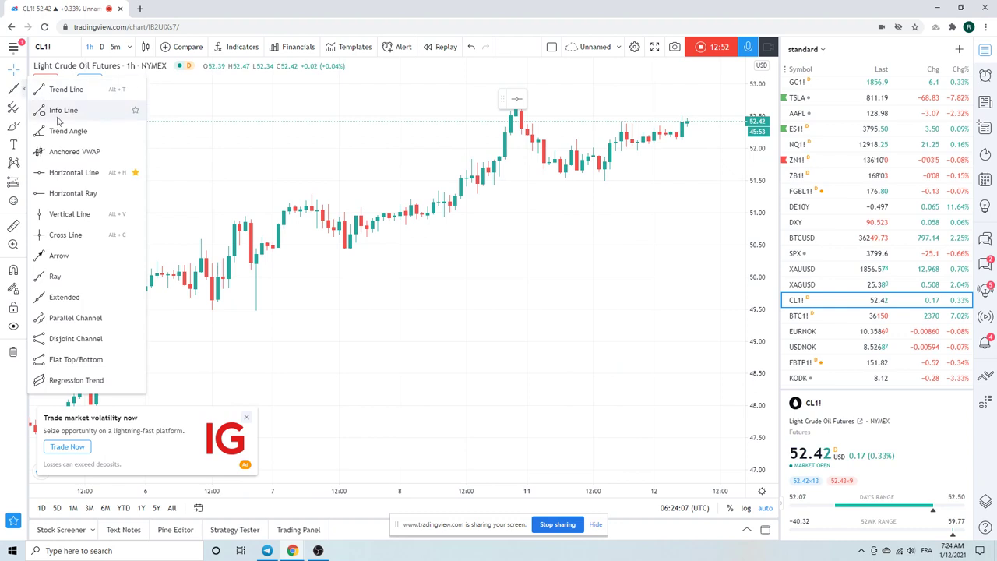
click(65, 295)
click(263, 311)
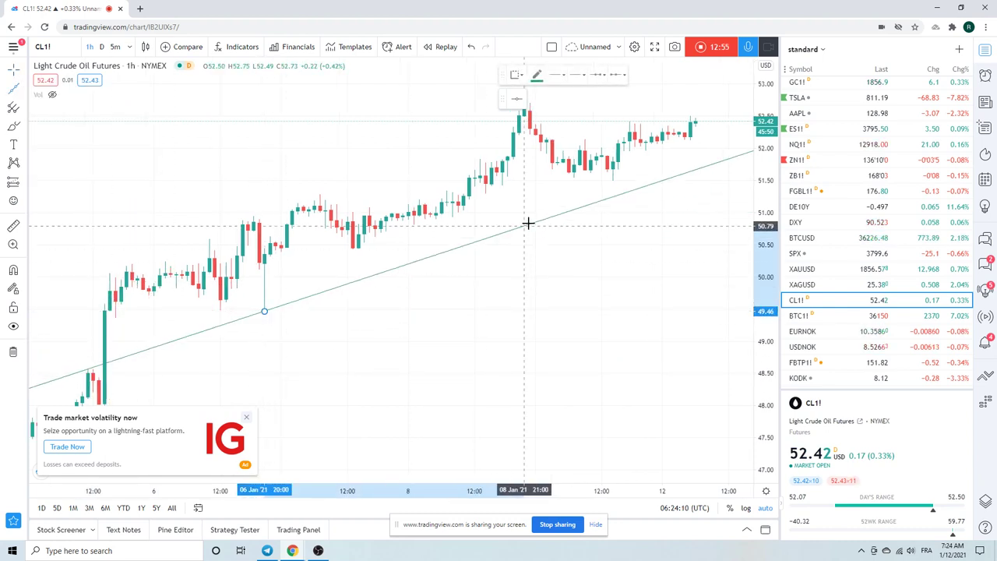
click(530, 210)
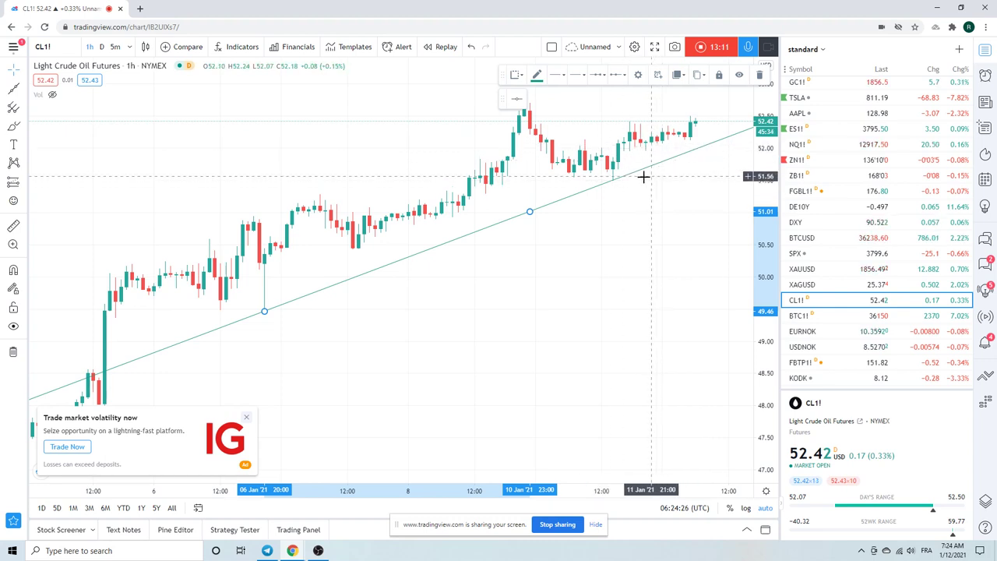
Step: Scroll through the watchlist, then end the recording to show the Preview Video Idea window
scroll(829, 326, up, 2)
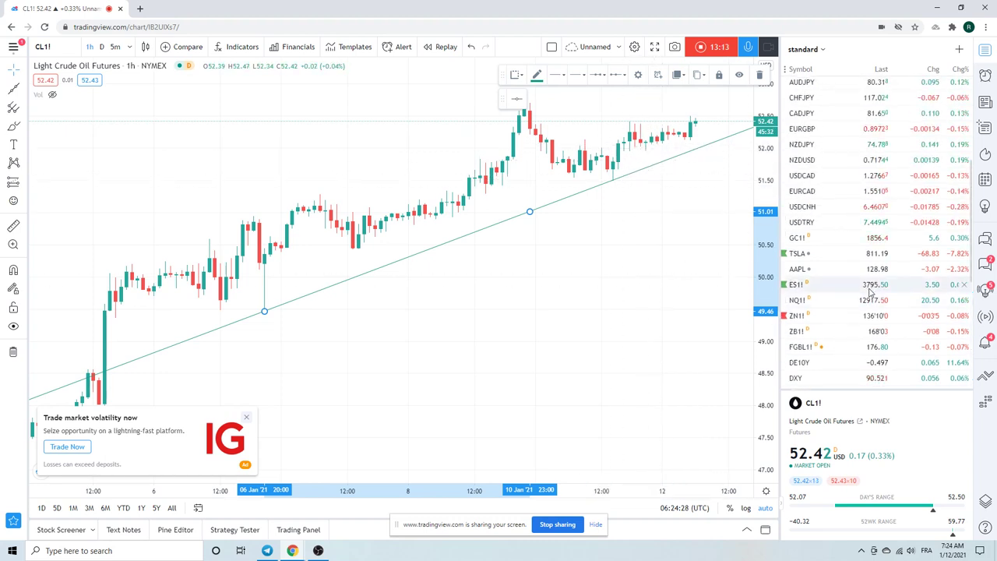
scroll(870, 292, up, 3)
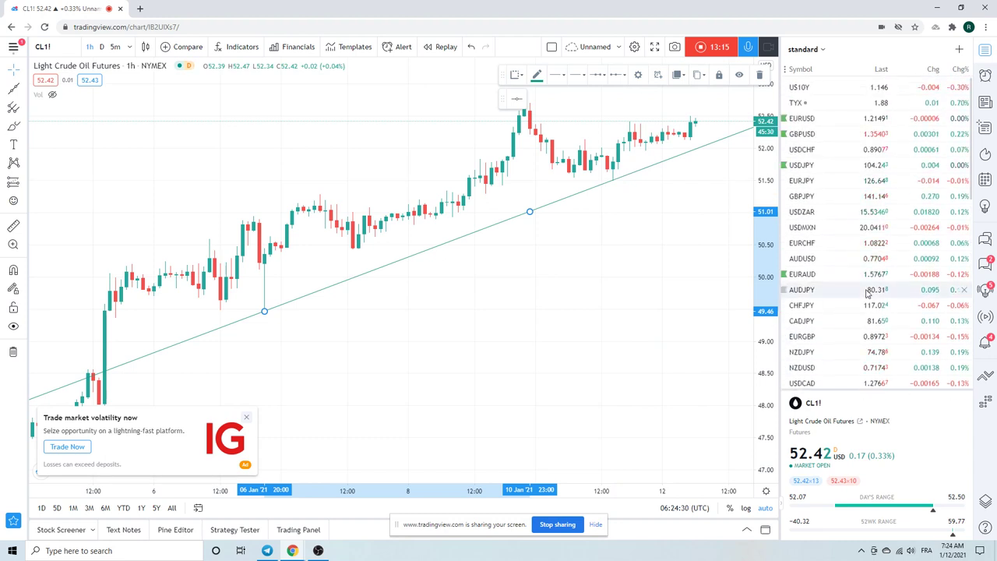
scroll(866, 292, down, 2)
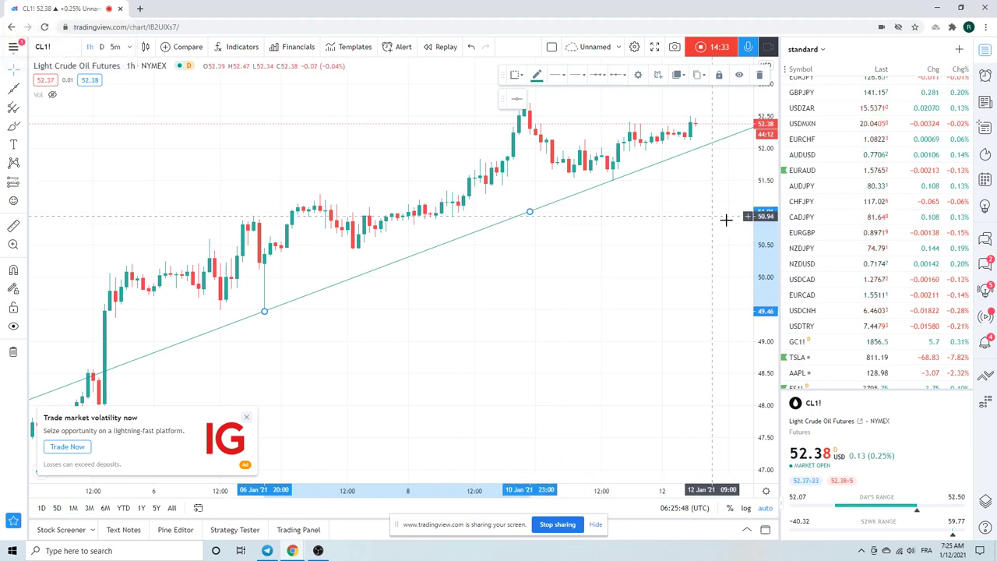
scroll(873, 234, up, 3)
scroll(872, 230, down, 2)
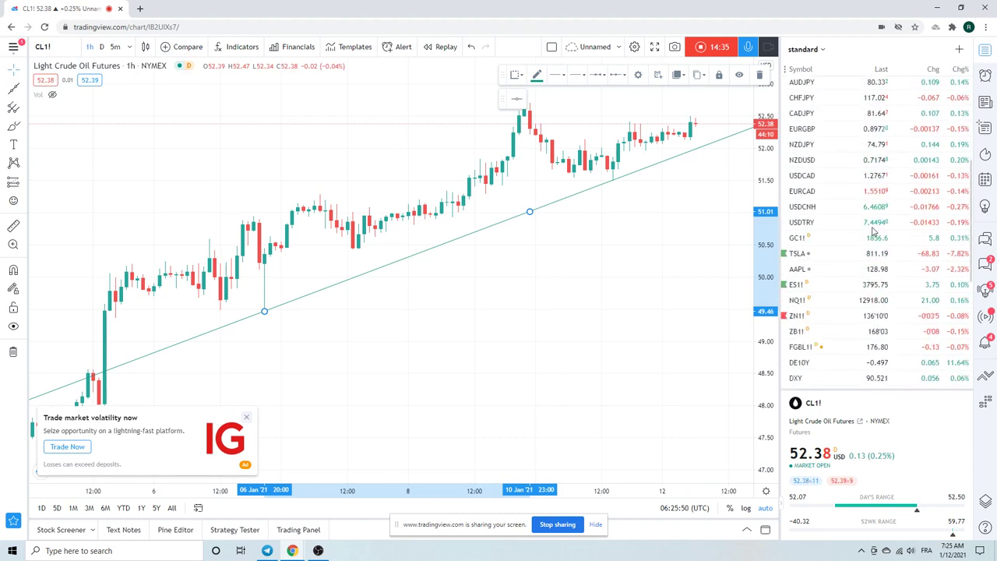
scroll(873, 230, up, 2)
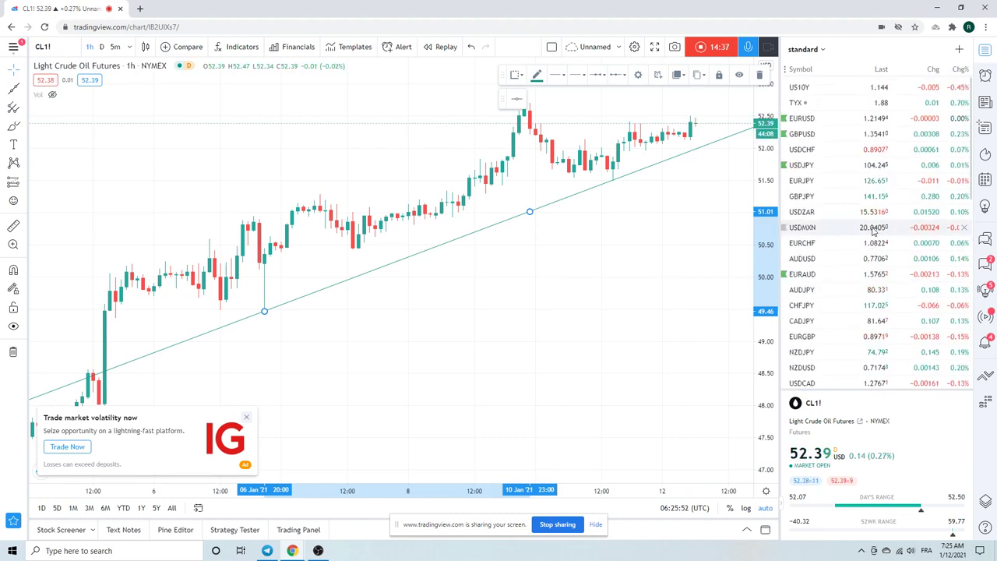
scroll(872, 229, down, 2)
scroll(871, 229, up, 2)
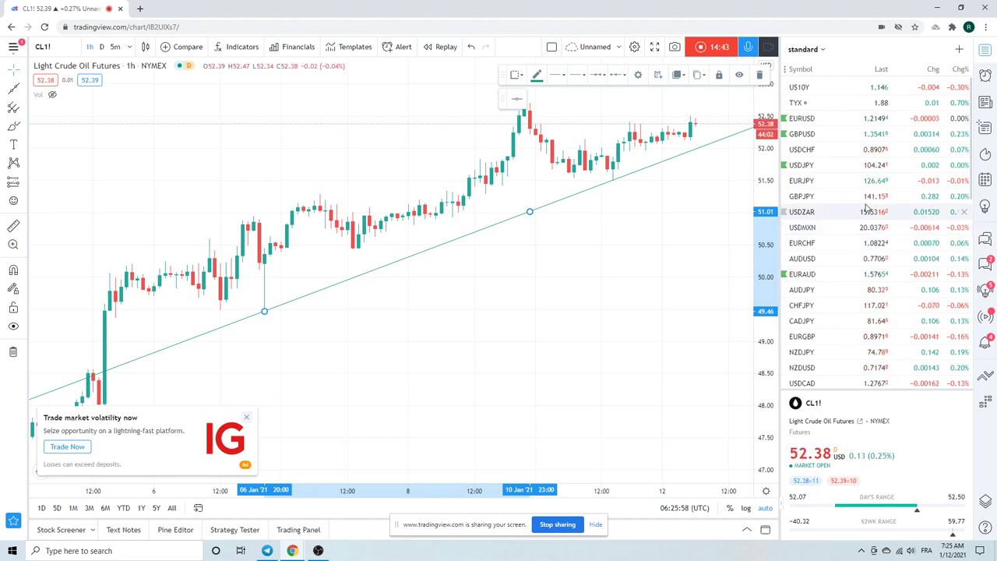
scroll(866, 222, down, 3)
scroll(862, 218, up, 3)
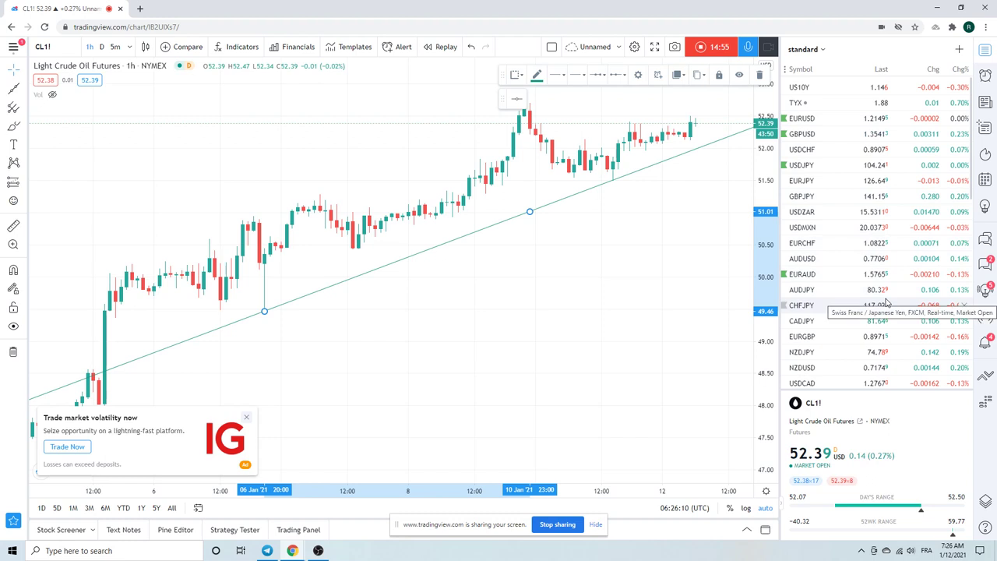
scroll(886, 304, down, 2)
scroll(886, 304, up, 2)
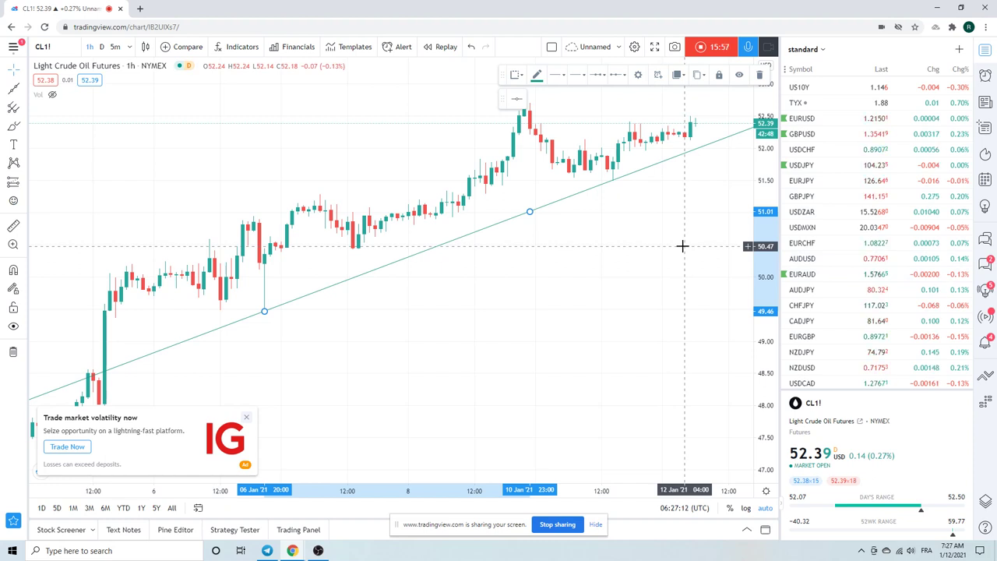
click(700, 47)
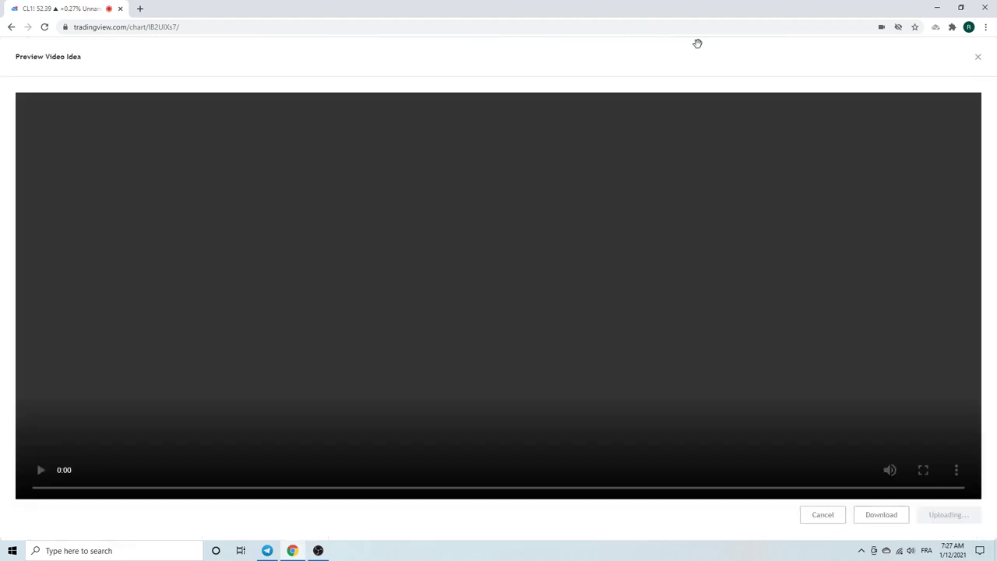